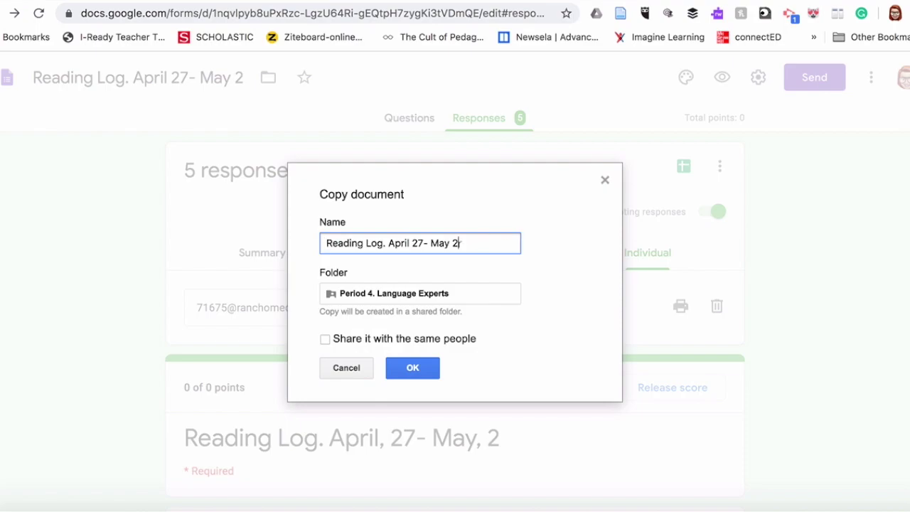
- Name the copy 'Reading Log. May, 11- May 15' and create it
type("May, 11- May ")
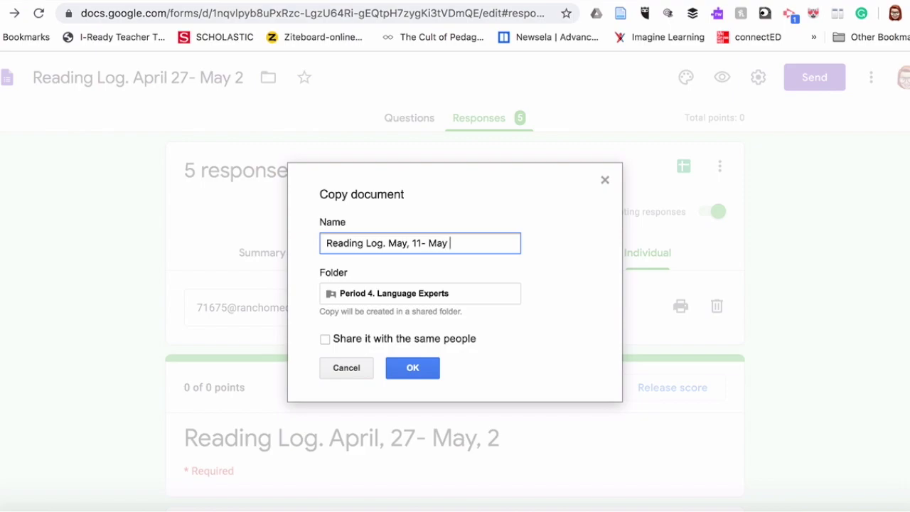
type("15")
left_click(412, 367)
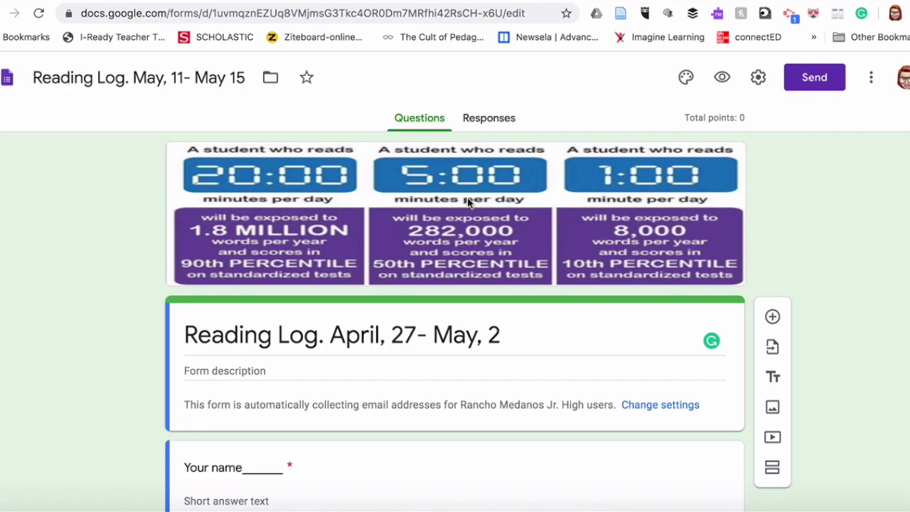
- Toggle the Your name question's Required setting off and back on
scroll(467, 203, "down", 5)
scroll(467, 202, "down", 2)
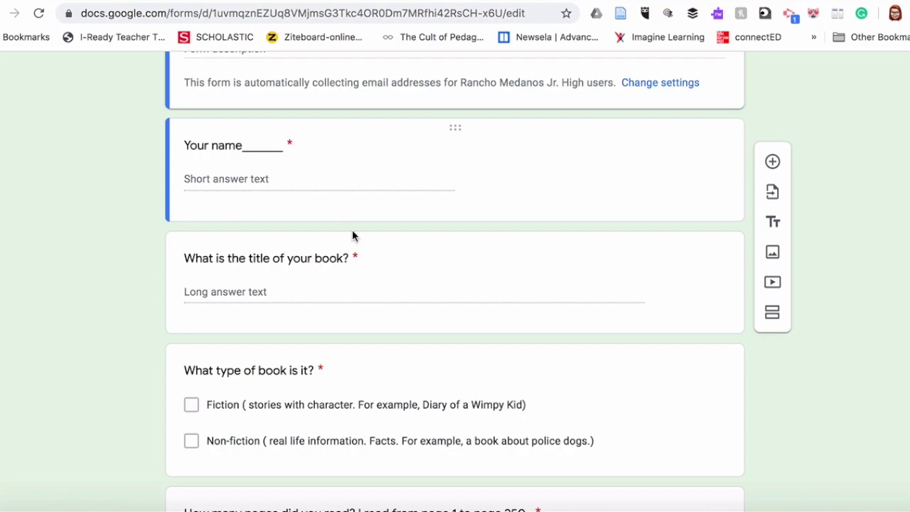
left_click(386, 164)
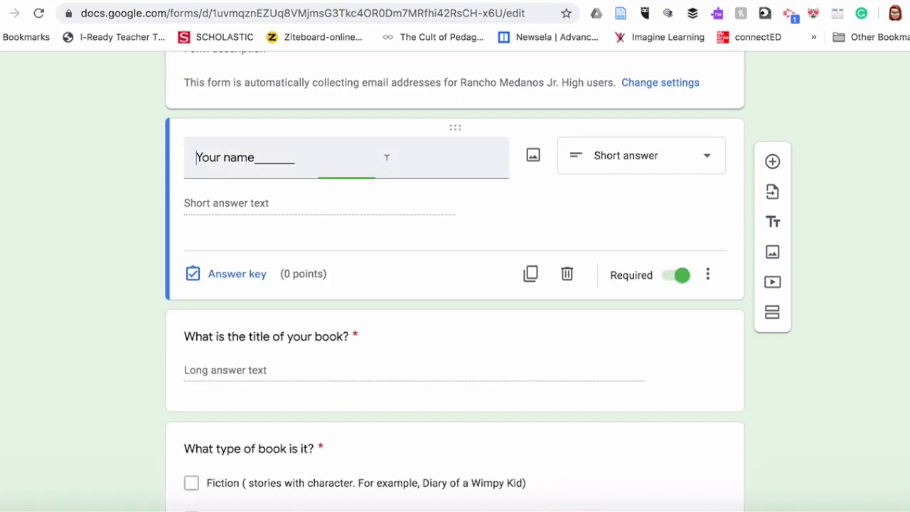
left_click(673, 277)
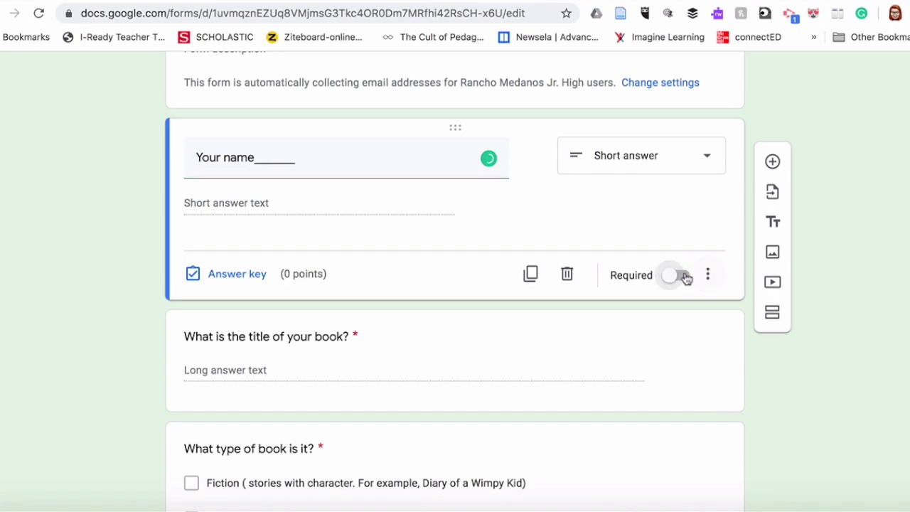
left_click(684, 277)
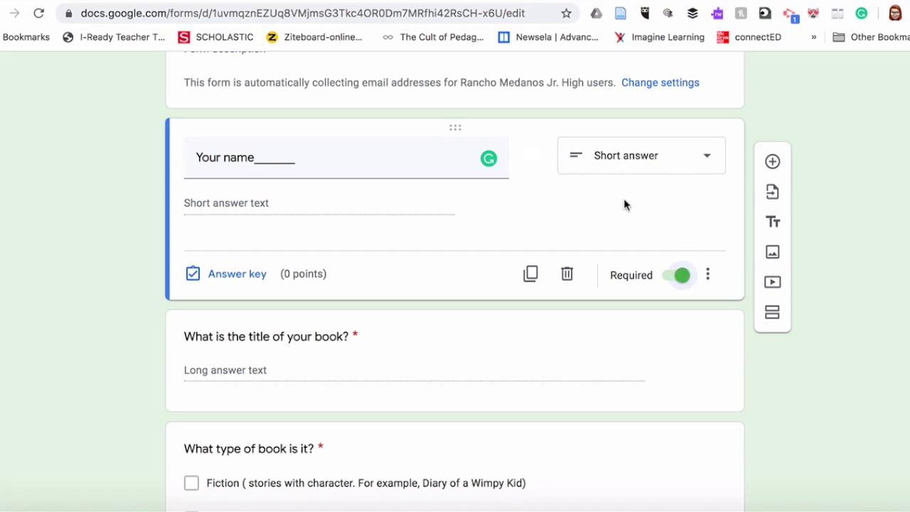
- Select the 'How many pages did you read?' question card for editing
scroll(623, 198, "down", 3)
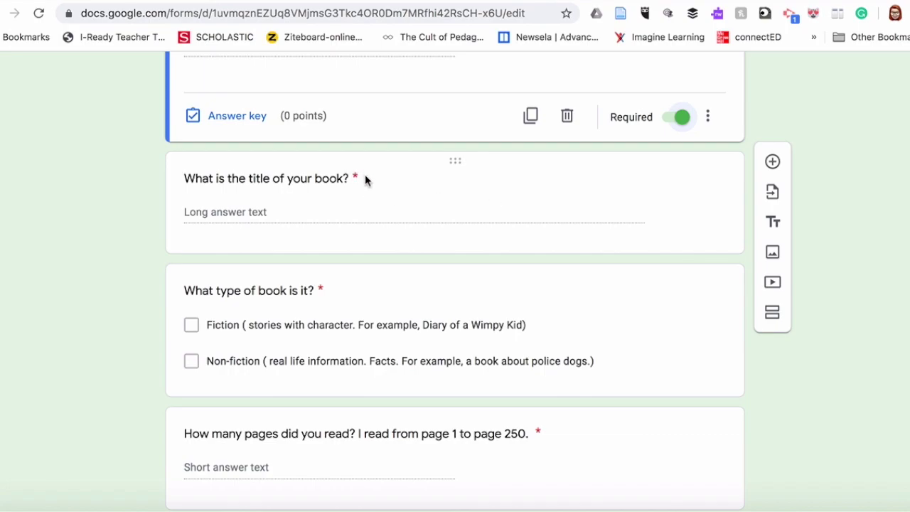
scroll(398, 298, "down", 1)
scroll(399, 299, "down", 2)
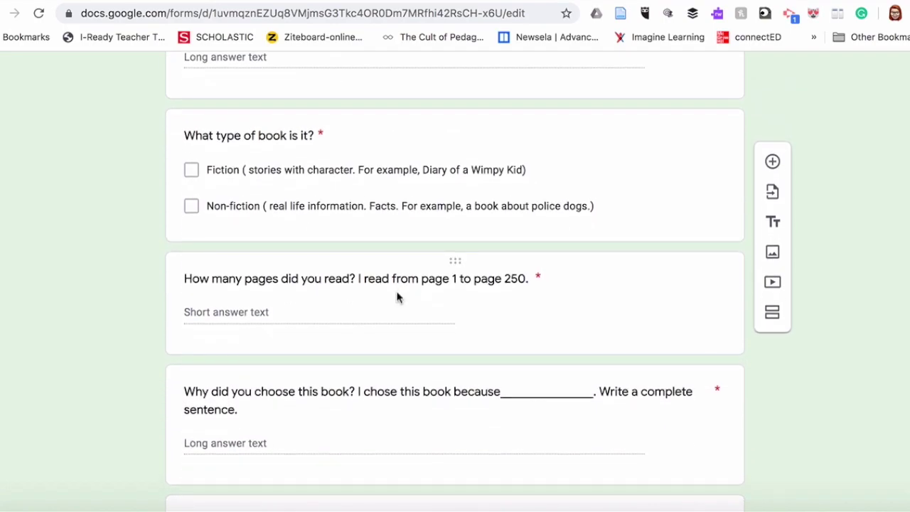
left_click(313, 312)
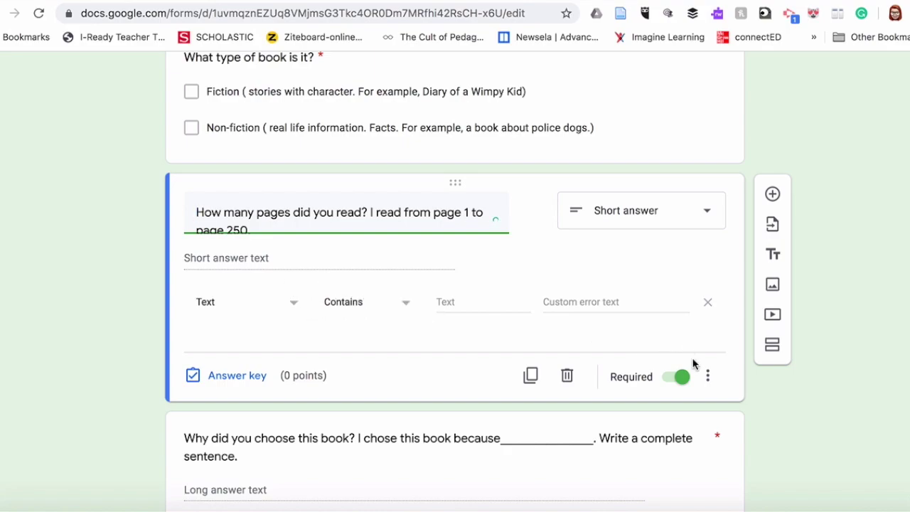
- Reset the page-count question's response validation and choose Length as the rule type
left_click(708, 378)
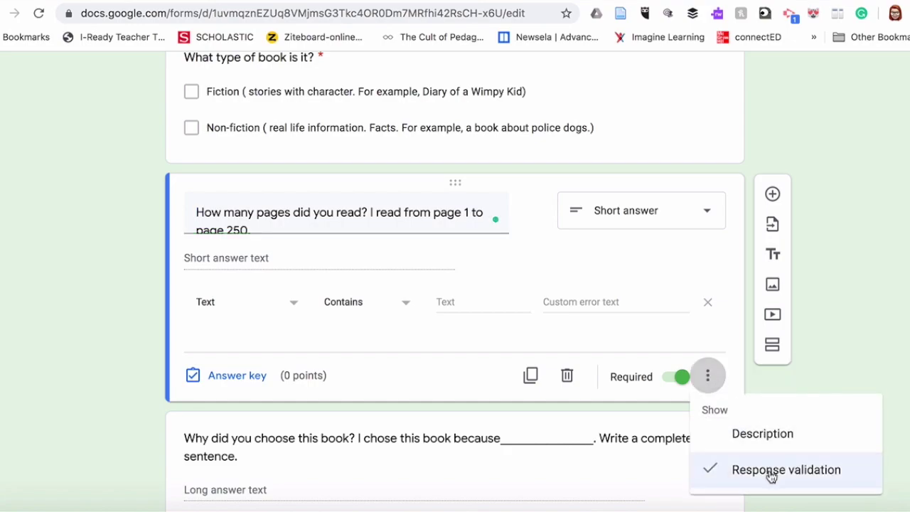
left_click(732, 482)
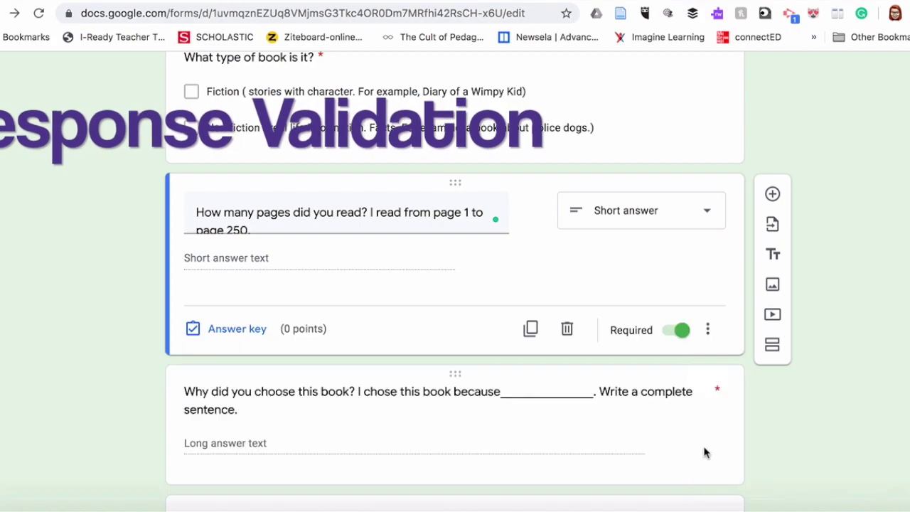
left_click(708, 330)
left_click(732, 427)
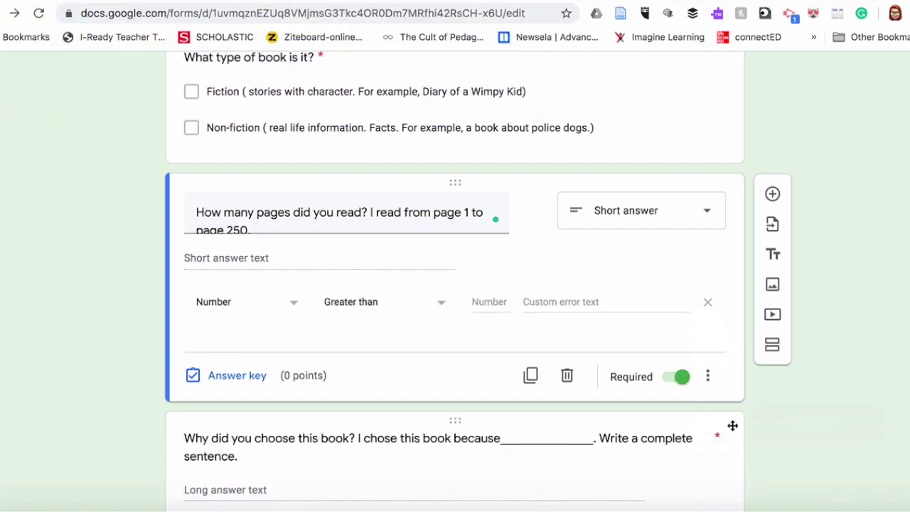
left_click(296, 304)
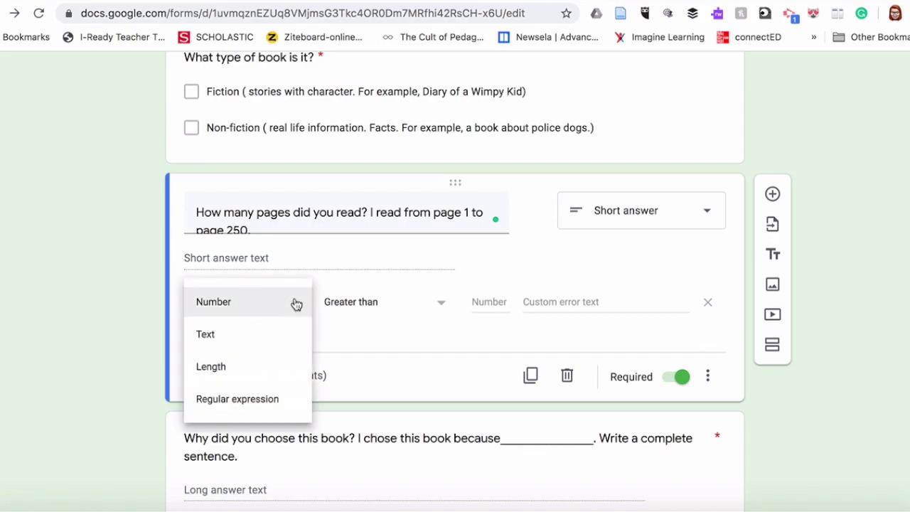
left_click(257, 364)
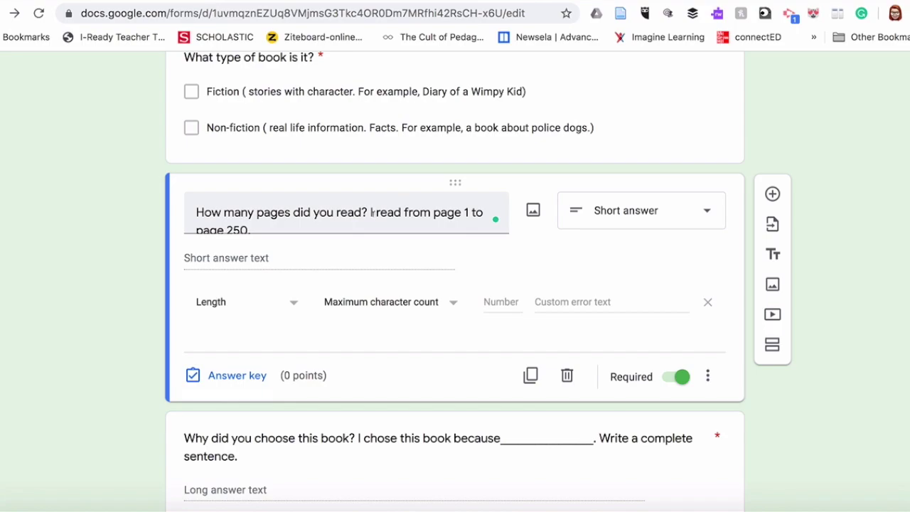
scroll(370, 211, "down", 1)
scroll(371, 212, "up", 1)
- Set Minimum character count to 8 with error text 'too short. add more information'
left_click(388, 306)
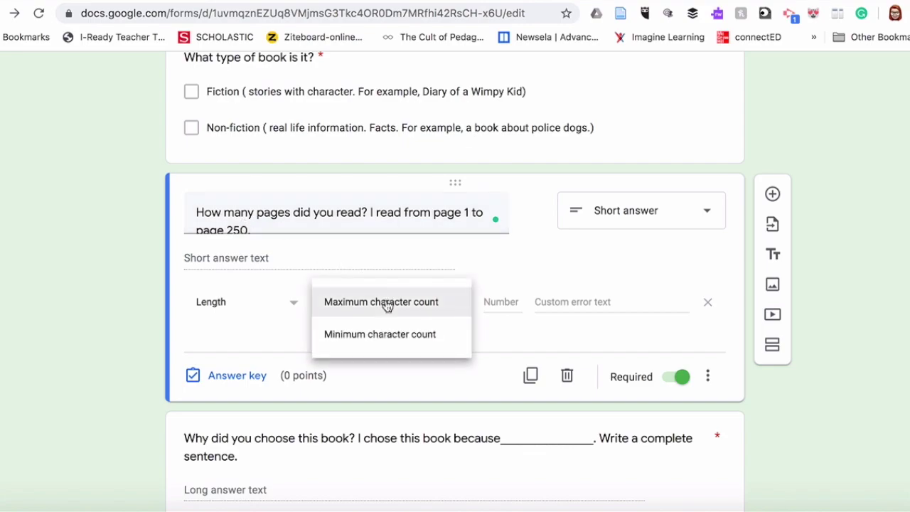
left_click(388, 339)
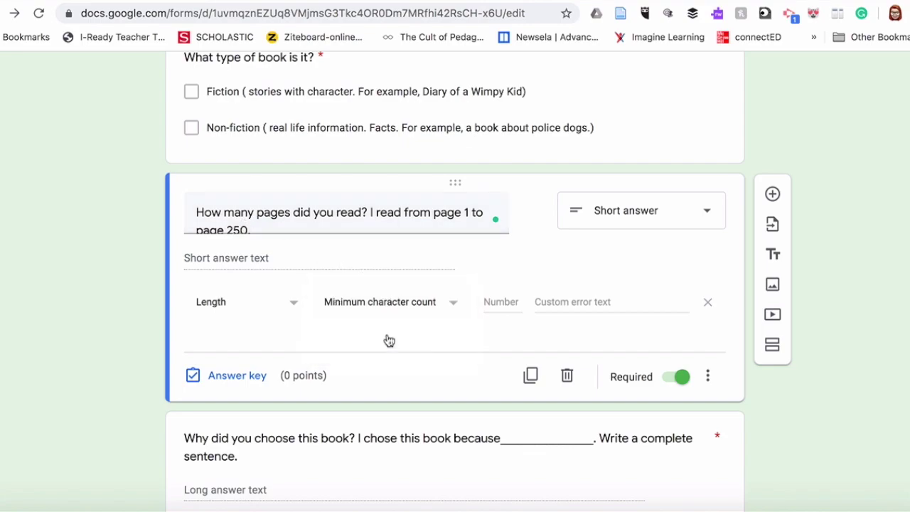
left_click(504, 300)
type("8")
left_click(617, 300)
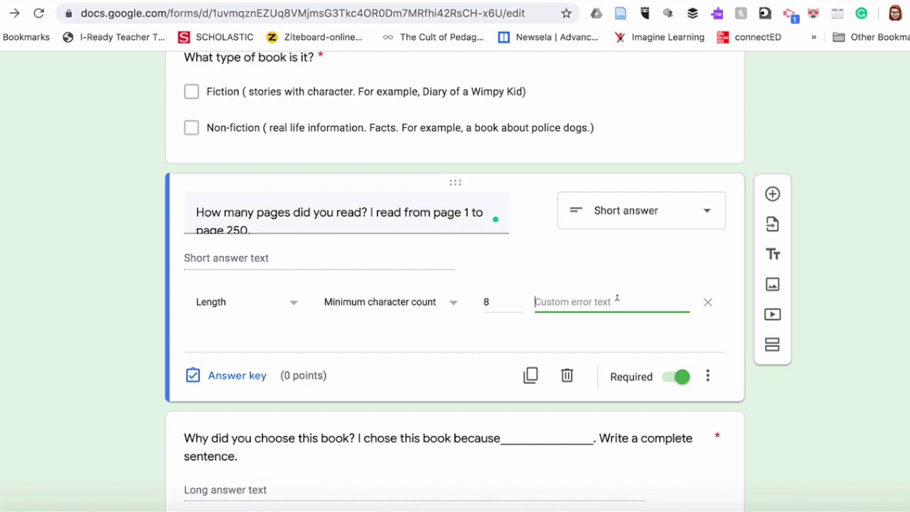
type("too short")
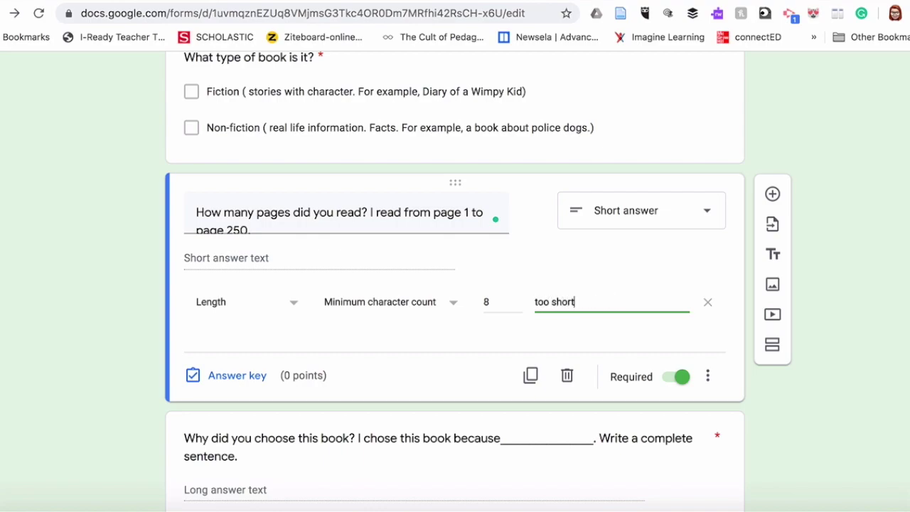
type(". add more information")
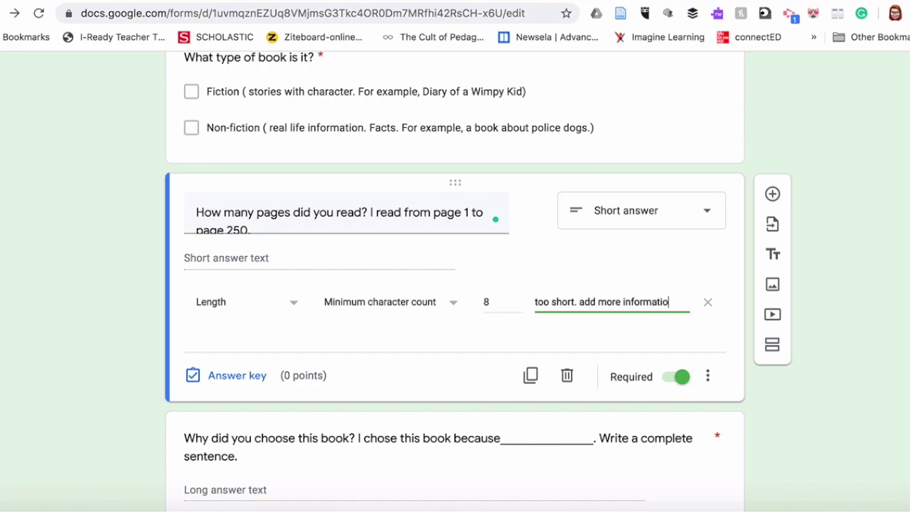
scroll(713, 298, "down", 2)
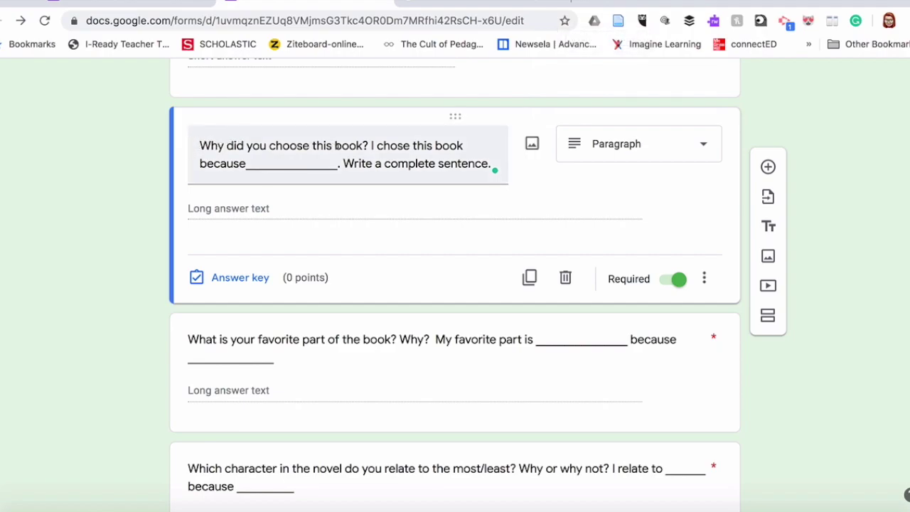
- Give 'Why did you choose this book?' a Length rule: minimum 30 characters, error 'too short. add more information'
triple_click(369, 148)
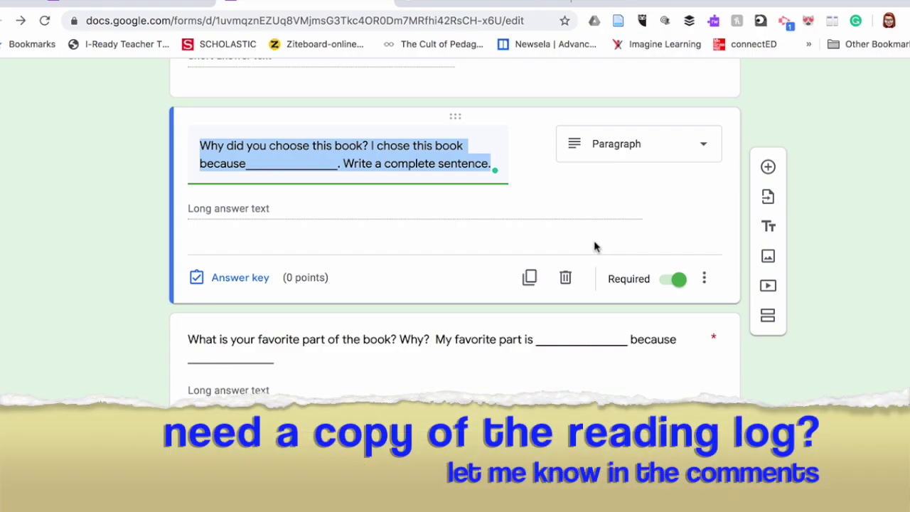
left_click(707, 281)
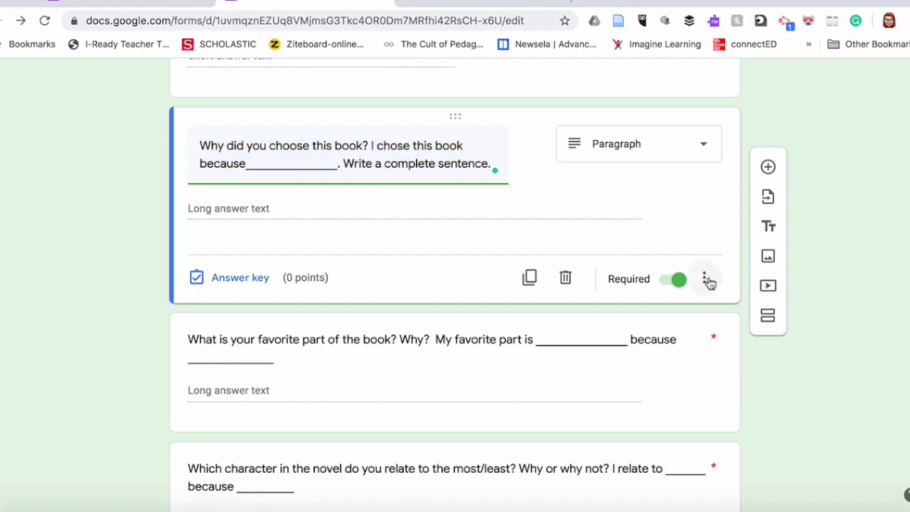
left_click(743, 382)
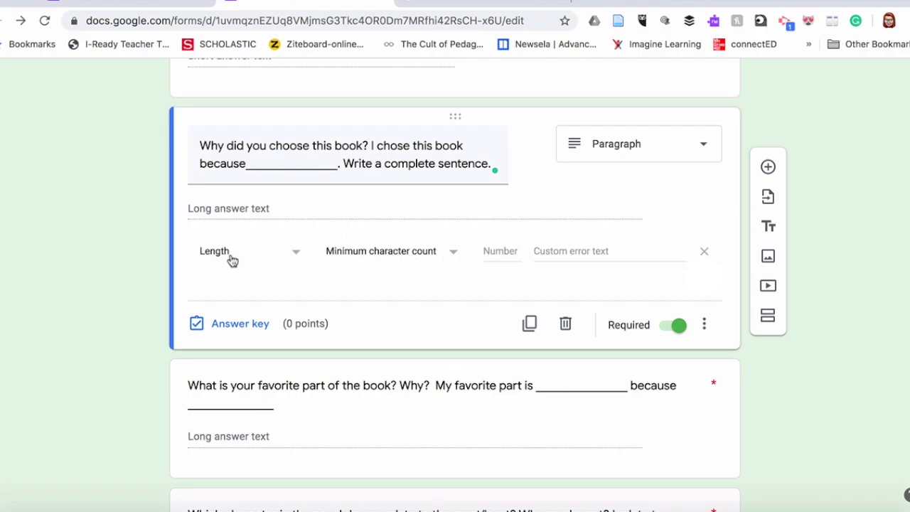
left_click(224, 258)
left_click(224, 258)
left_click(506, 246)
type("30")
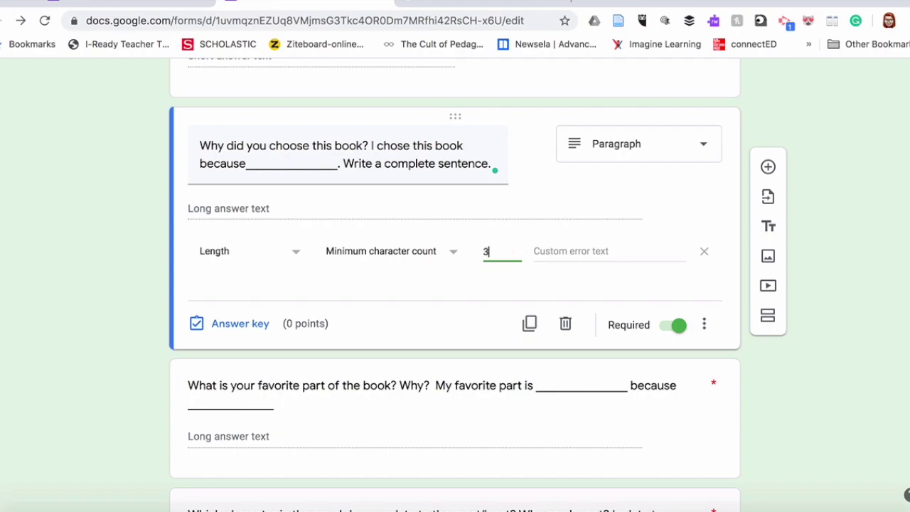
left_click(592, 251)
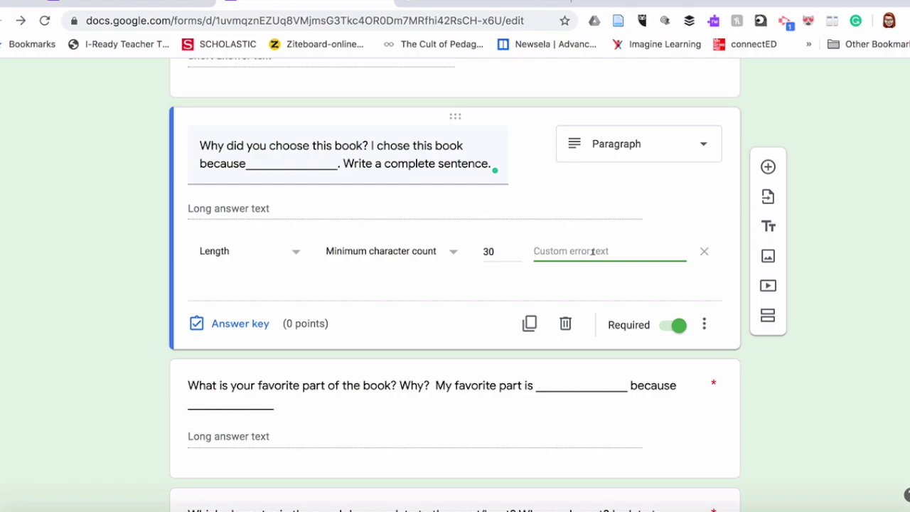
type("too short. ad")
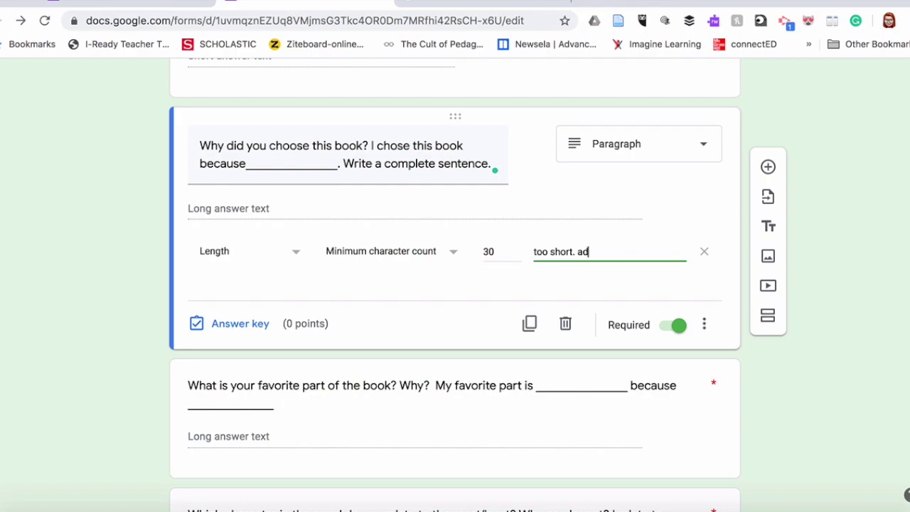
type("d more information")
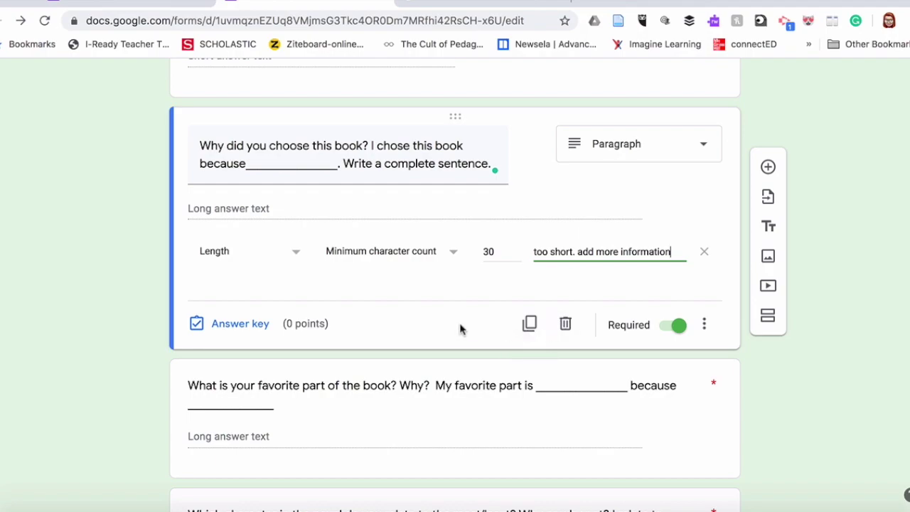
scroll(460, 328, "down", 1)
scroll(460, 328, "down", 3)
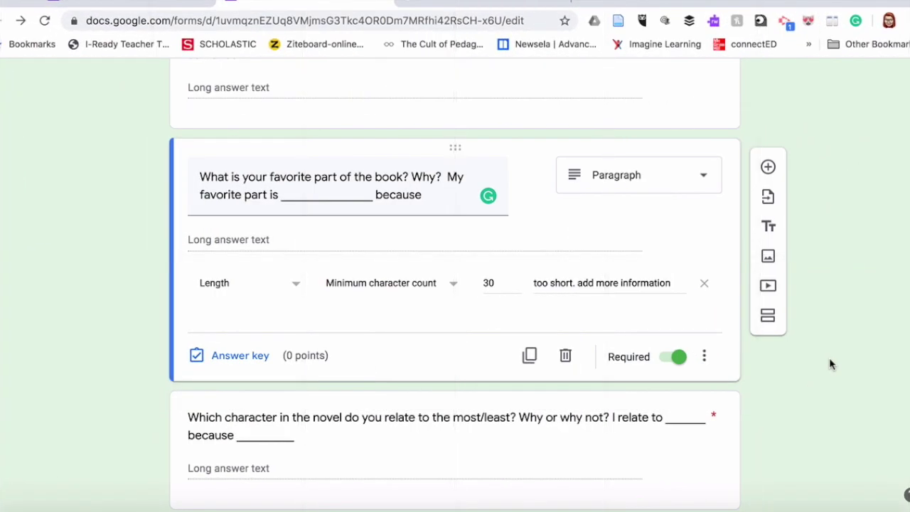
- Preview the form and answer the page-count question with '1' to trigger the error
scroll(829, 363, "up", 15)
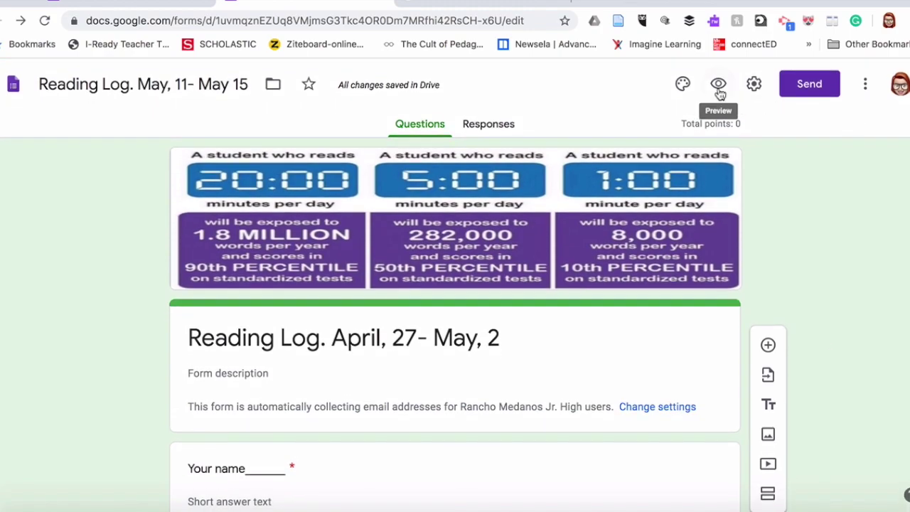
left_click(718, 85)
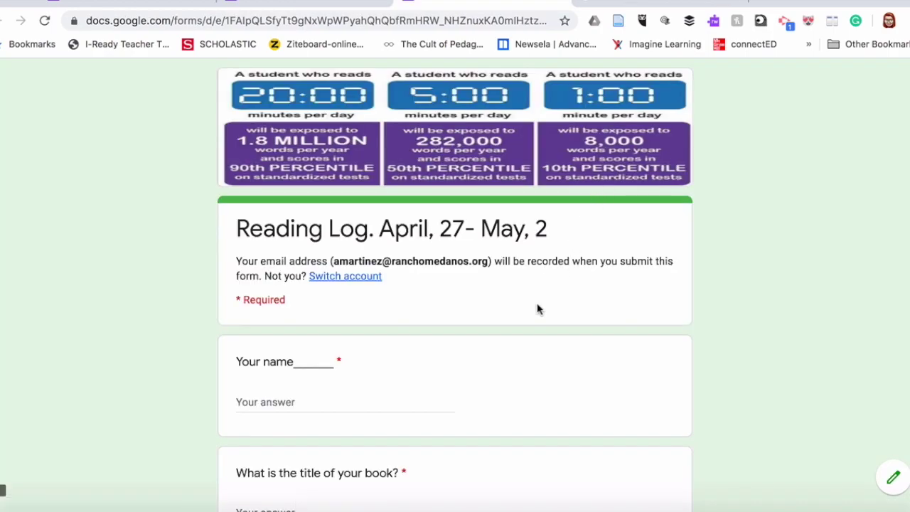
scroll(536, 308, "down", 3)
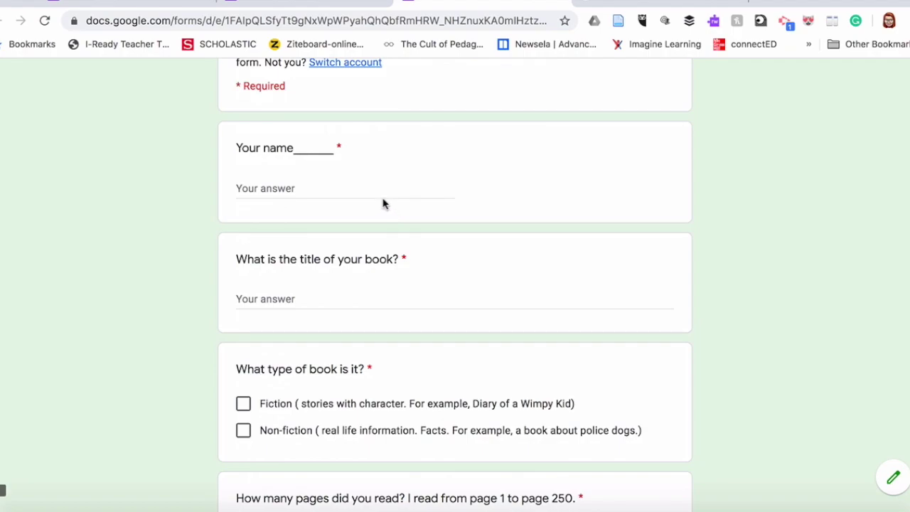
scroll(352, 294, "down", 3)
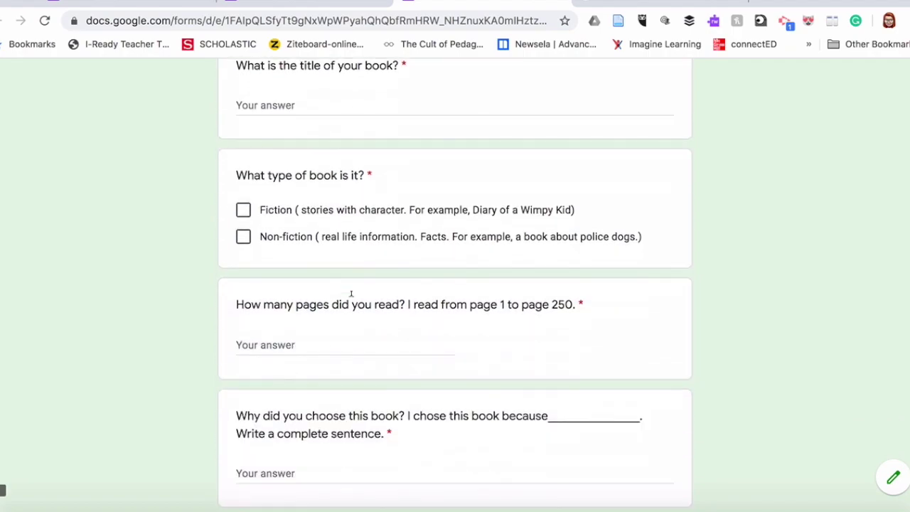
left_click(332, 319)
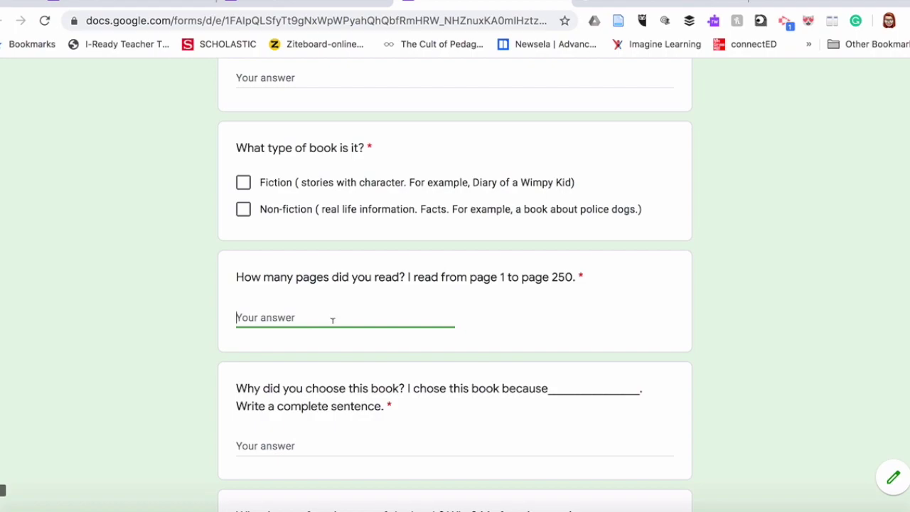
type("1")
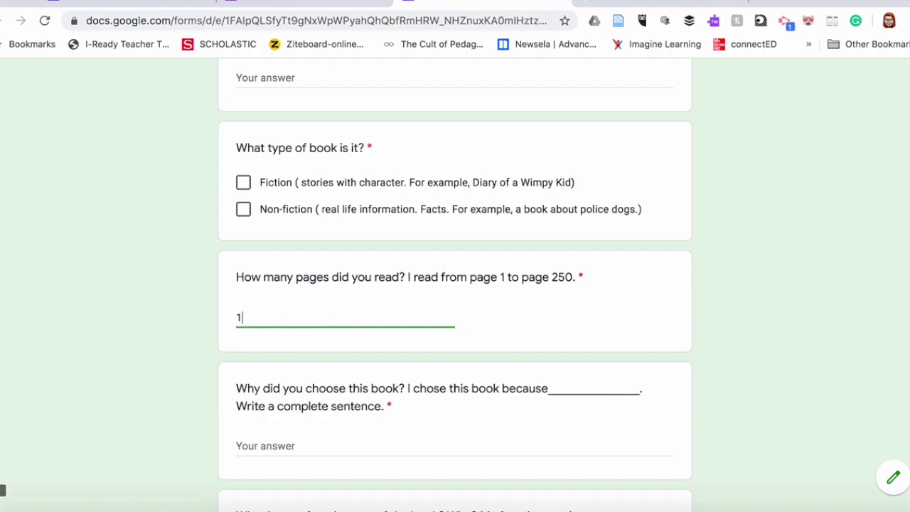
left_click(344, 351)
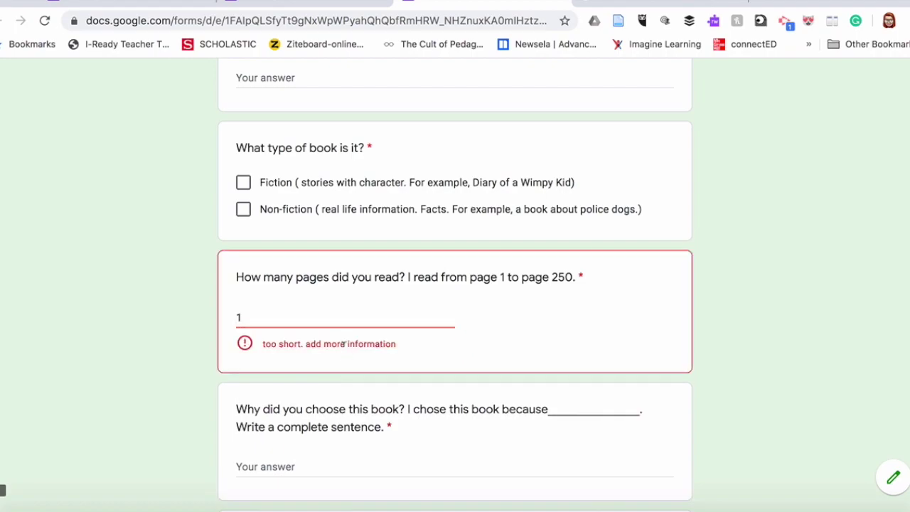
- Replace the answer with 'I read from page 20 to page 200.' to pass validation
left_click(269, 322)
key("BackSpace")
type("I read from page 20 to po")
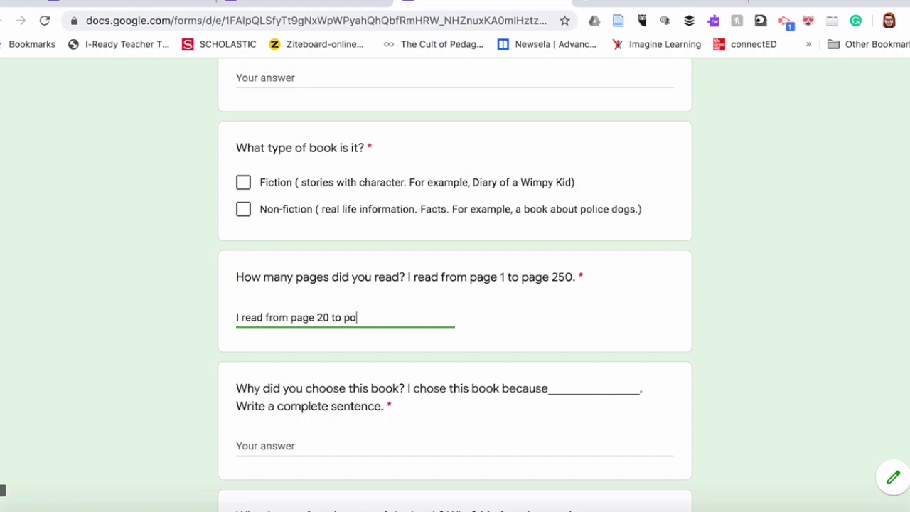
key("BackSpace")
type("age 200.")
left_click(772, 343)
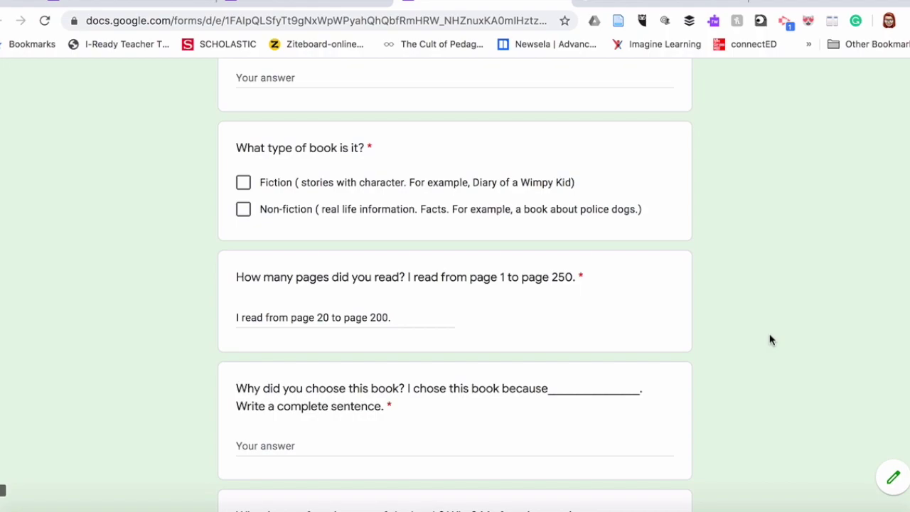
scroll(769, 340, "up", 6)
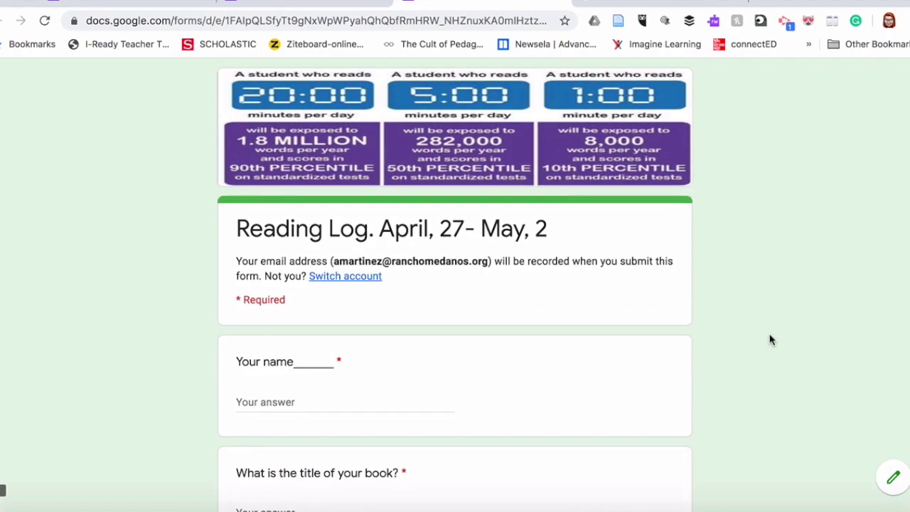